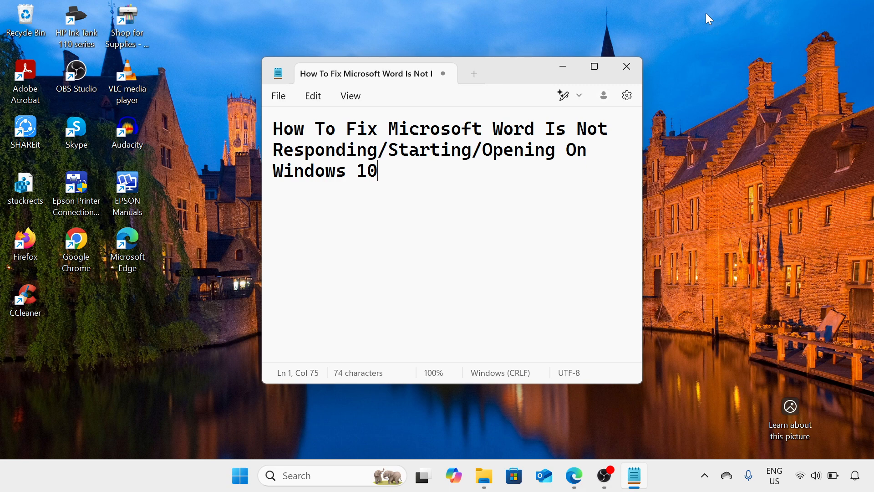
Minimize the Notepad window and open the Services console by running services.msc
left_click(567, 67)
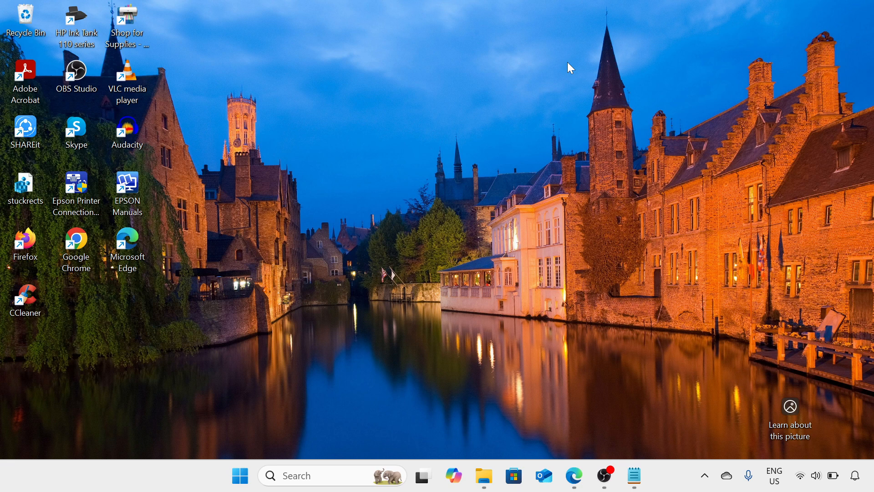
key("super+r")
left_click_drag(567, 62, 521, 107)
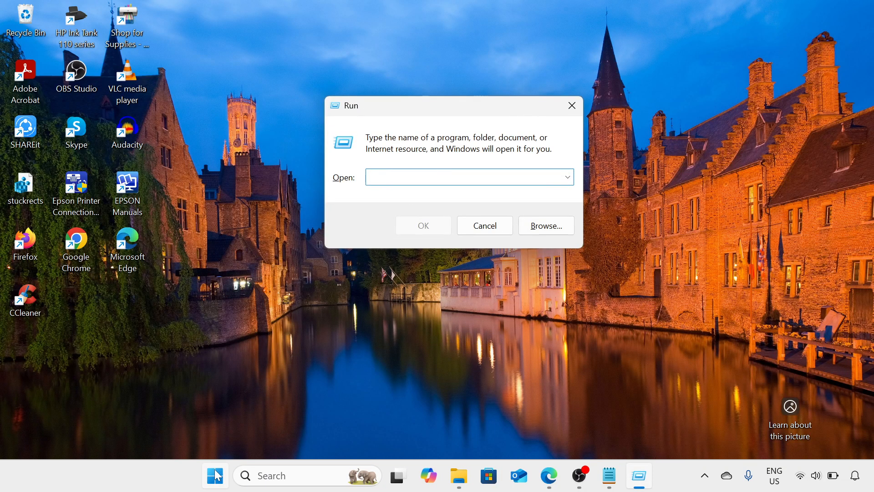
right_click(216, 476)
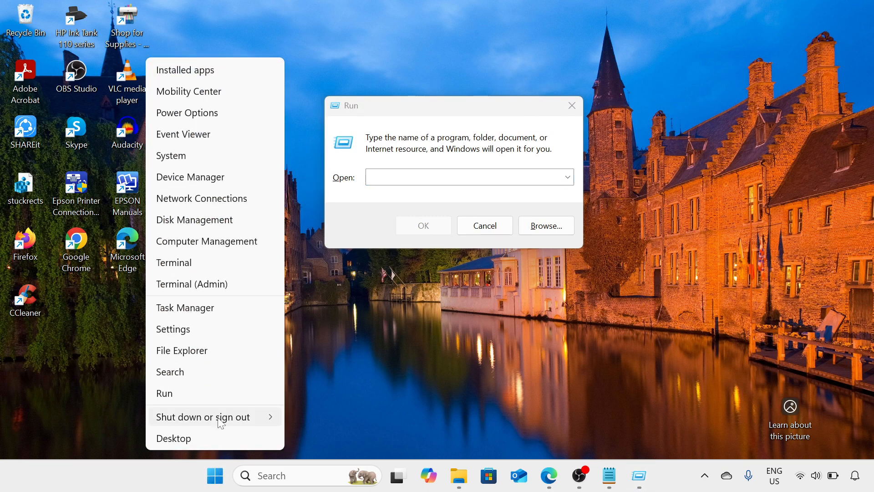
left_click(422, 383)
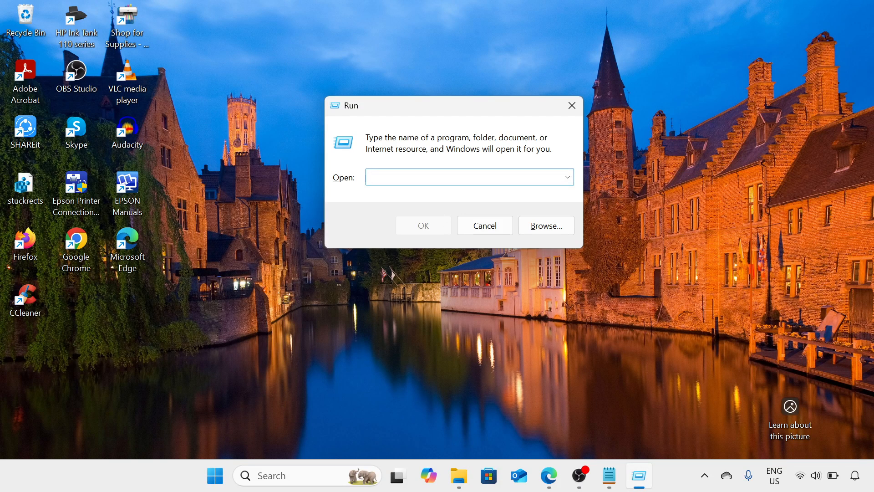
type("services.msc")
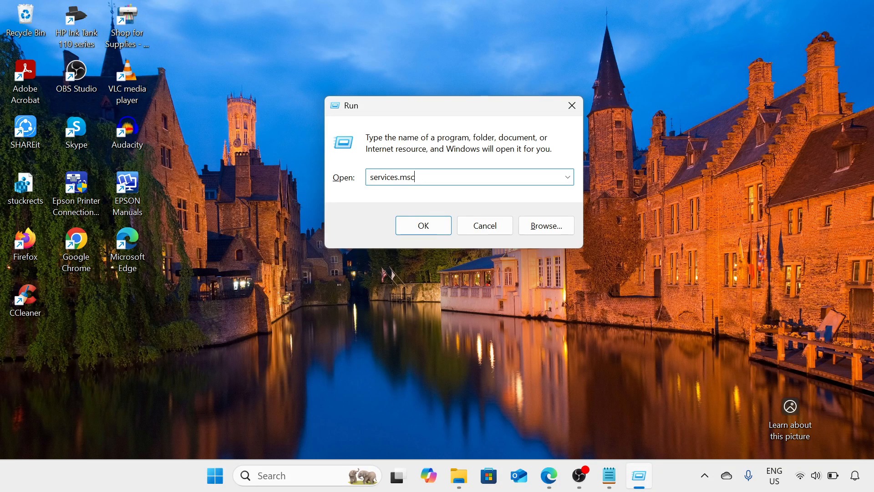
key("Return")
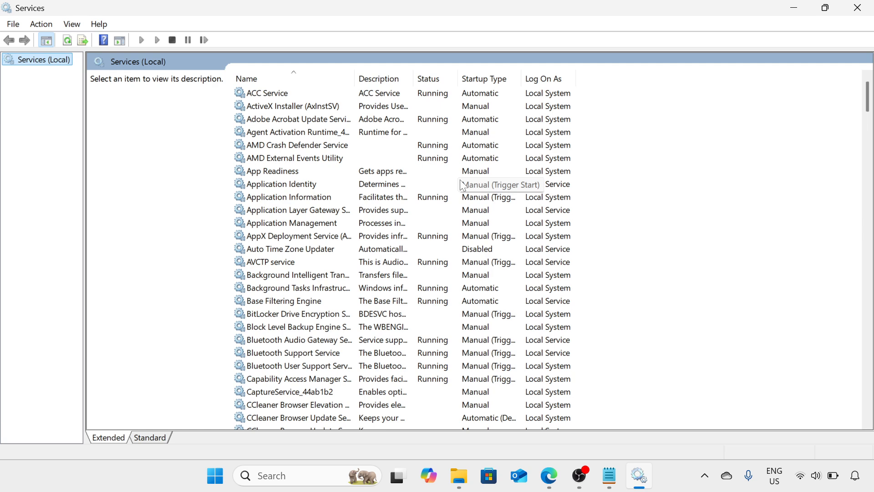
Find the Print Spooler service in the services list and open its properties
left_click(333, 160)
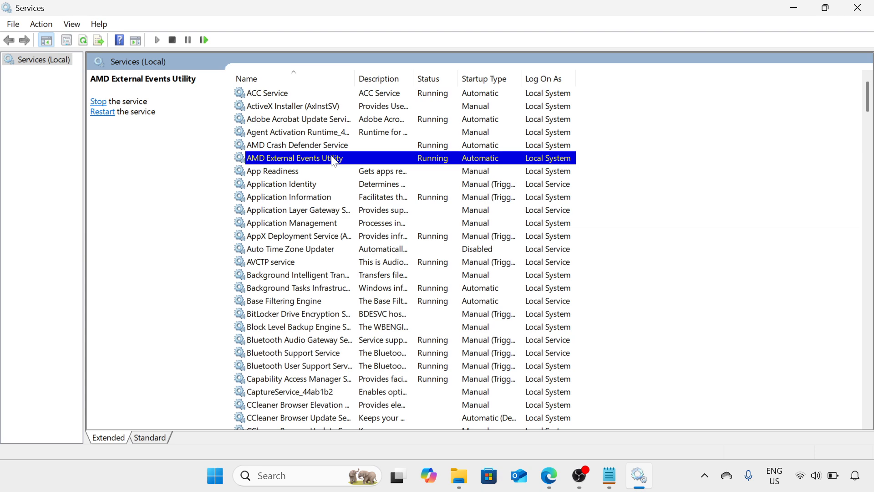
key("p")
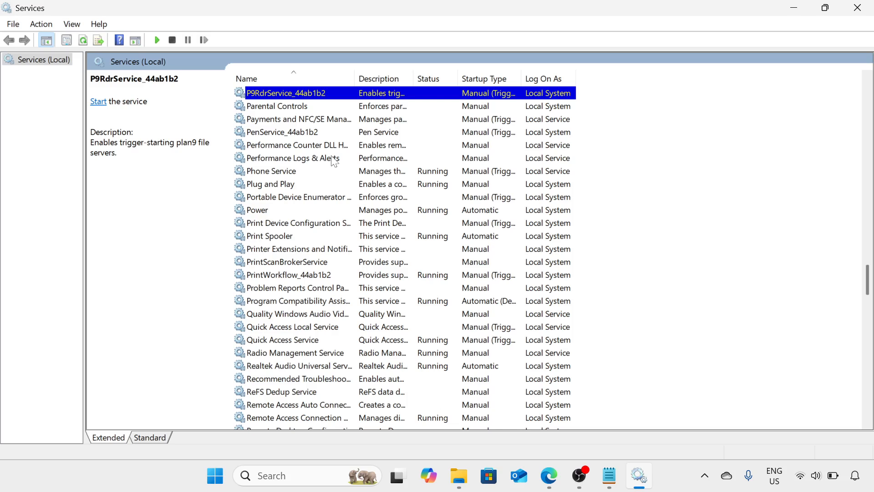
left_click(297, 241)
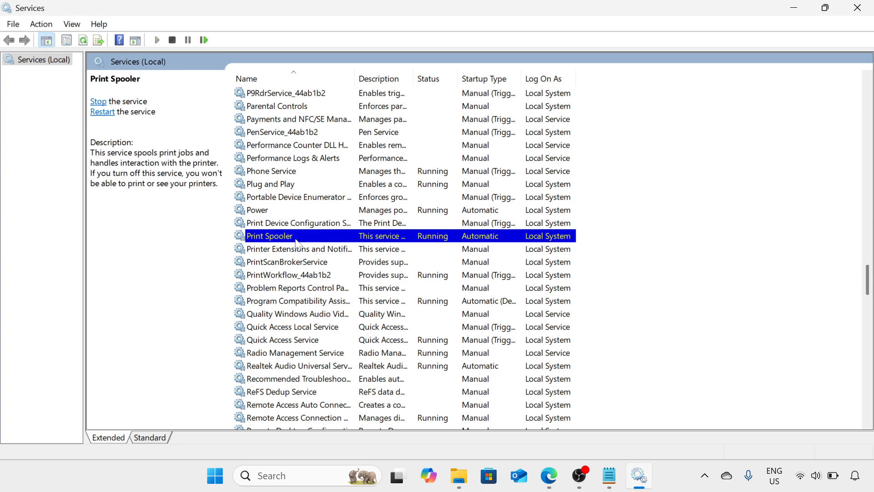
right_click(295, 240)
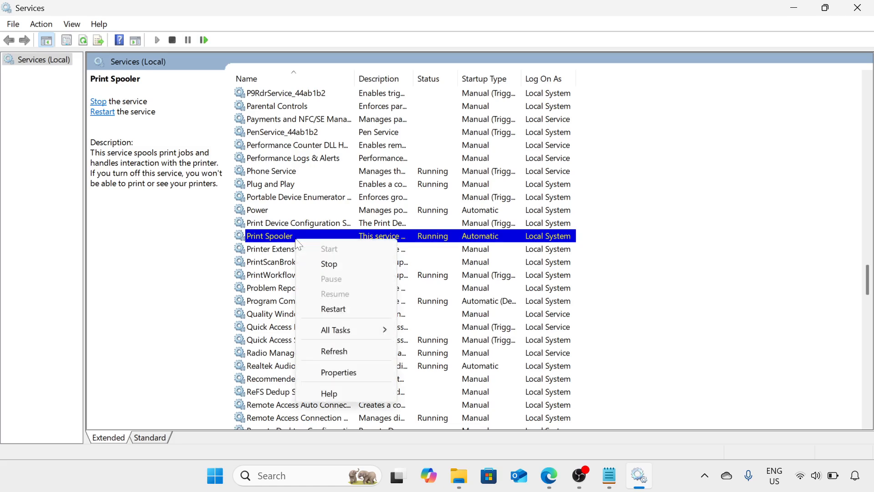
left_click(339, 372)
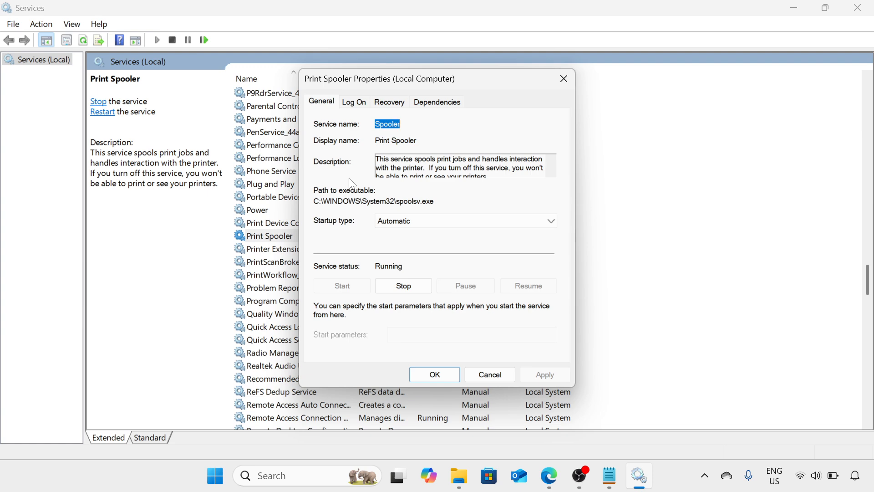
Try Manual as the Print Spooler's startup type, close its properties without applying, and exit the Services console
left_click(487, 220)
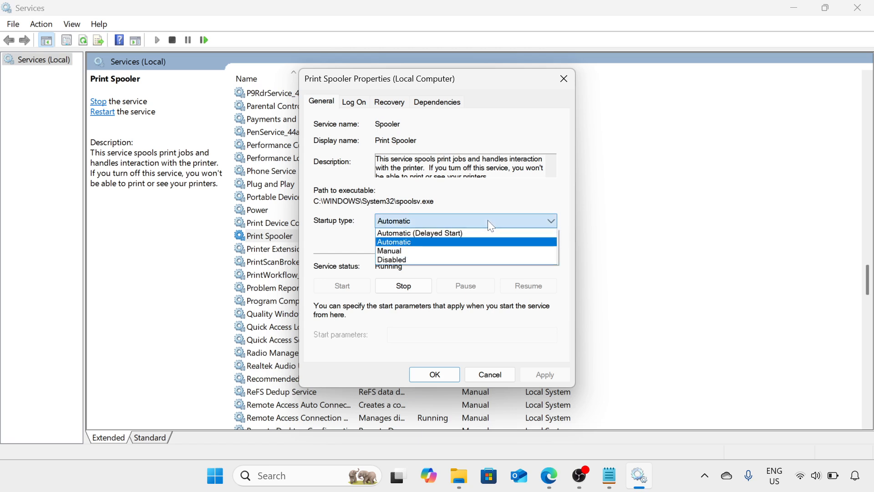
left_click(452, 250)
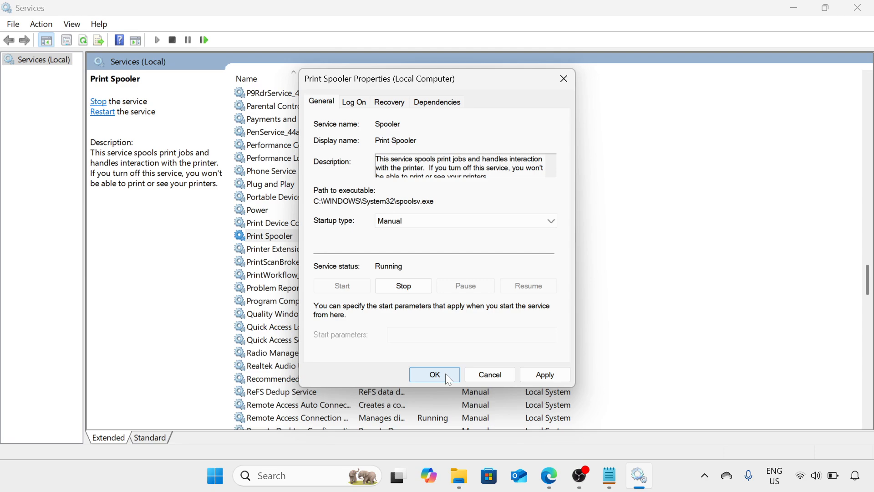
left_click(564, 79)
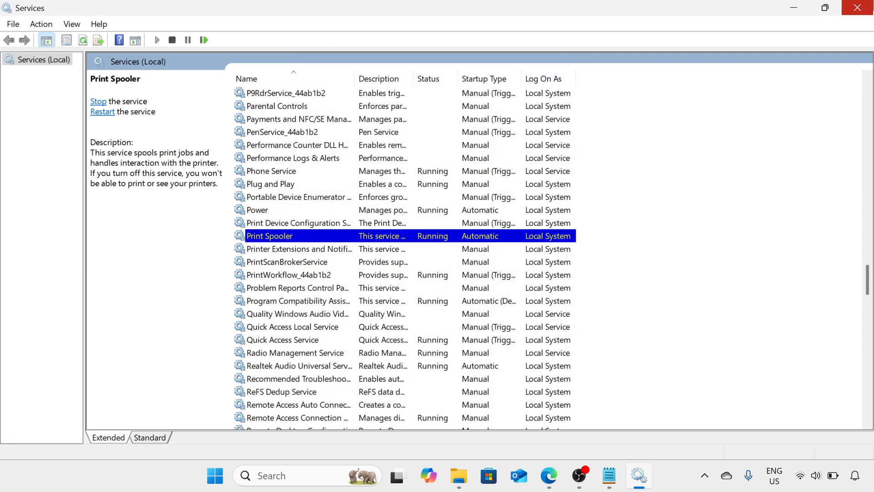
left_click(858, 8)
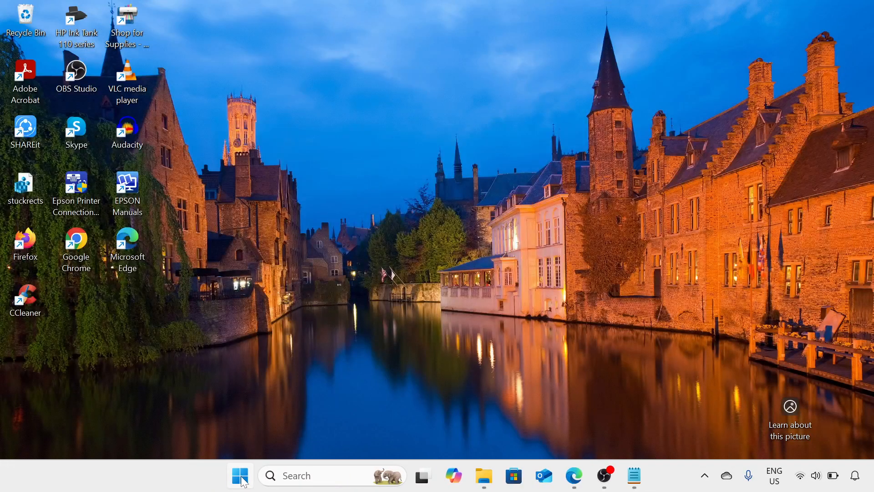
Show the system's shutdown options including Restart, and dismiss them without choosing one
right_click(244, 482)
mouse_move(282, 417)
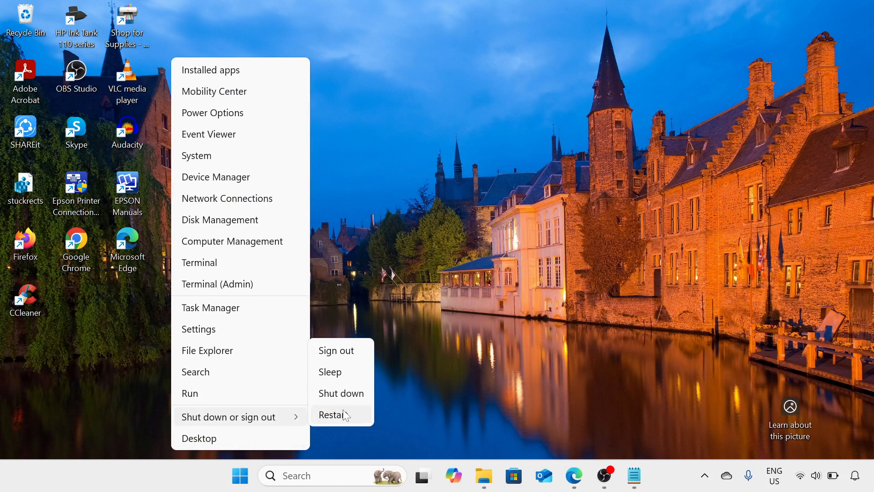
left_click(493, 307)
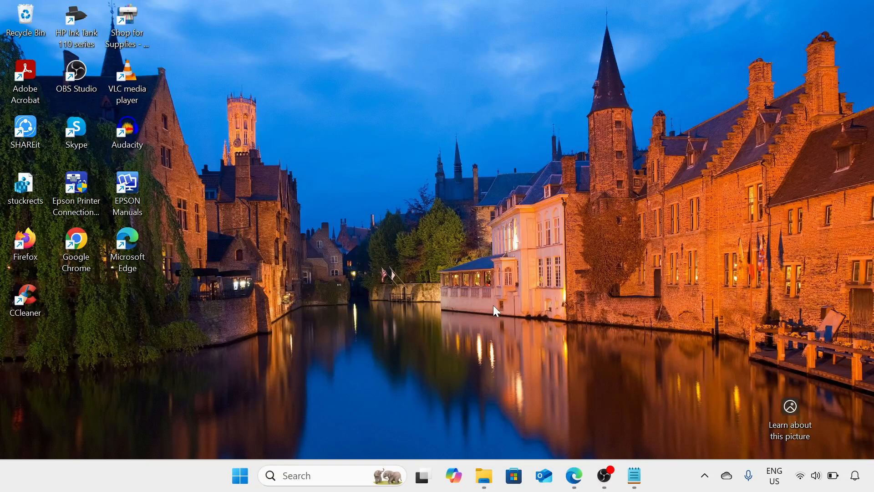
Open Programs and Features by running appwiz.cpl
right_click(243, 486)
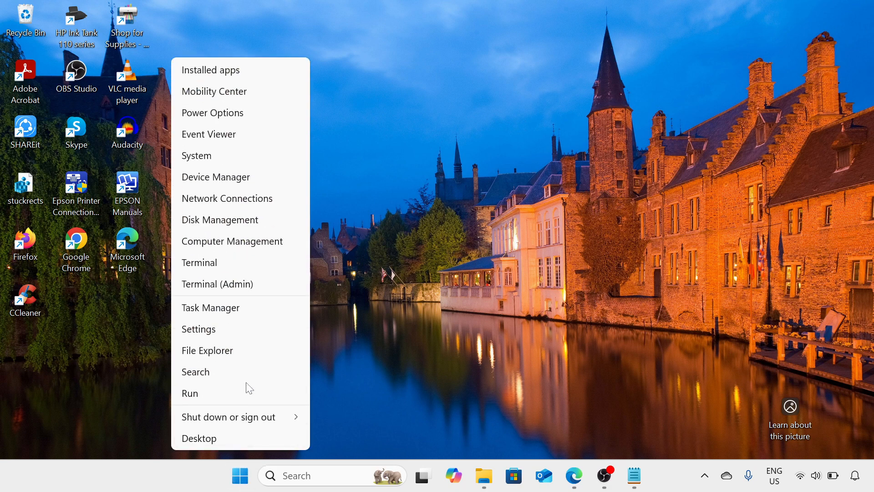
left_click(255, 394)
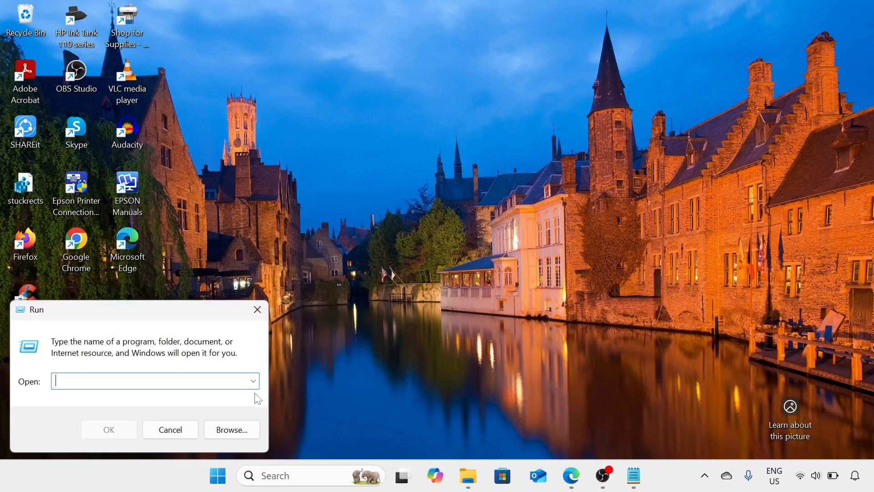
left_click_drag(223, 315, 513, 202)
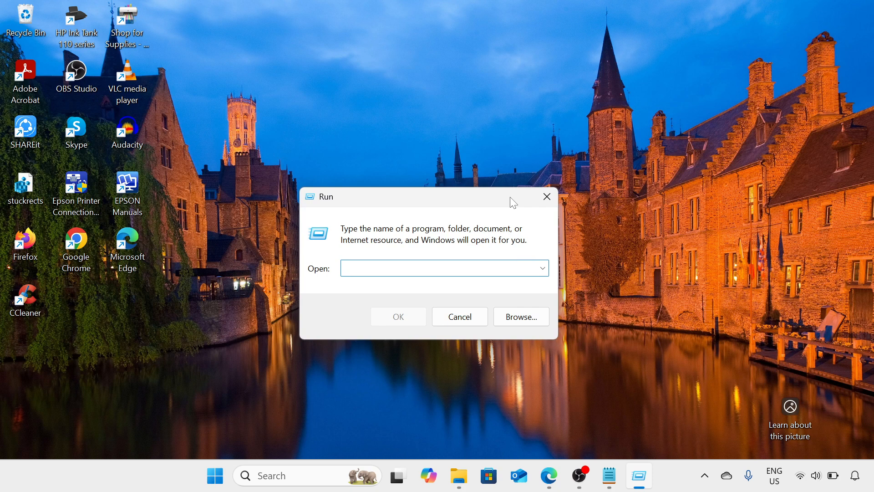
type("appwiz.cpl")
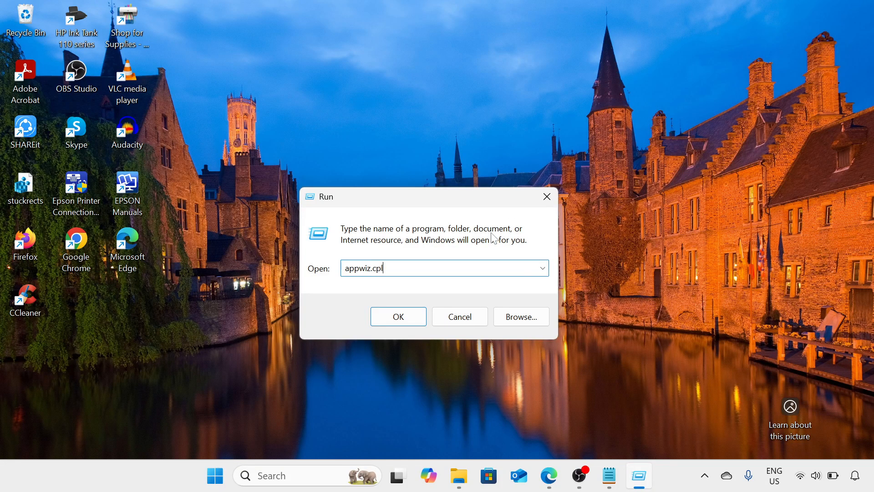
key("Return")
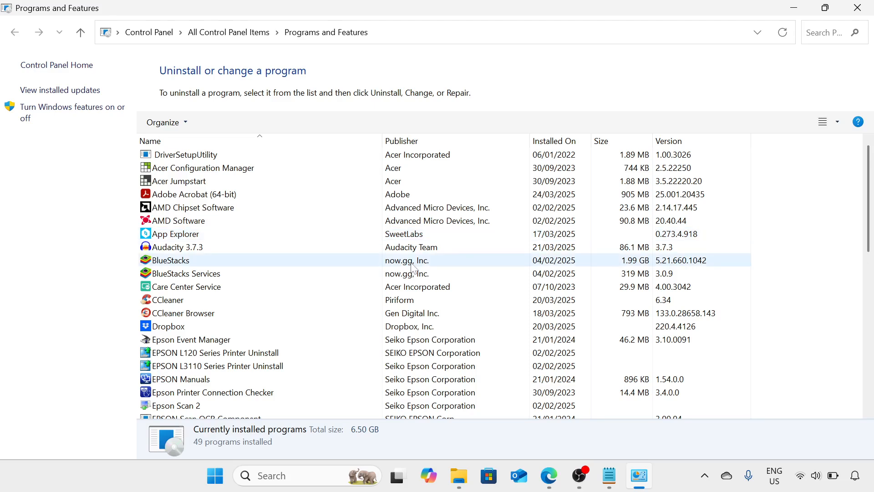
Find Microsoft Office Home and Student 2021 - en-us among the installed programs and open its repair options through Change, allowing the elevation request
scroll(413, 269, "down", 3)
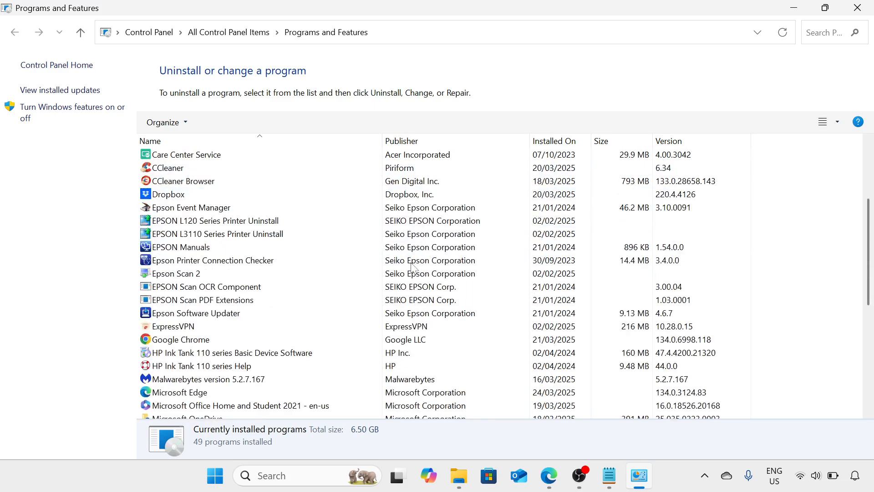
scroll(413, 269, "down", 2)
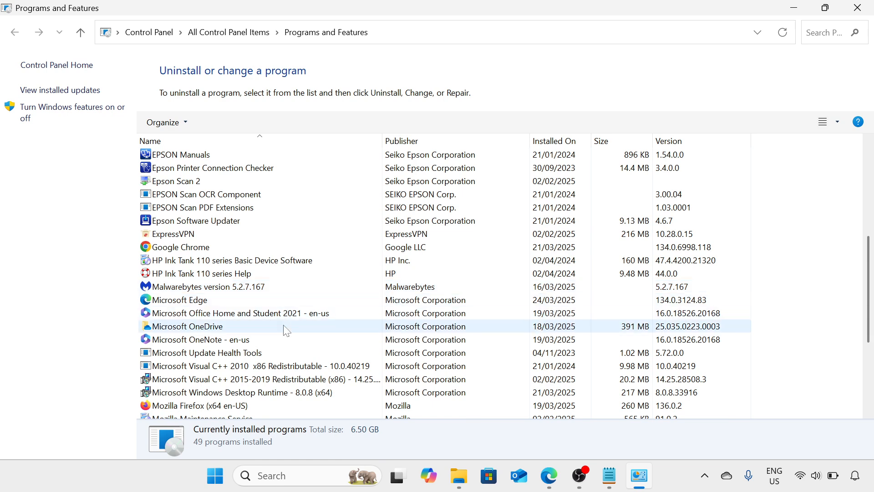
scroll(287, 327, "down", 1)
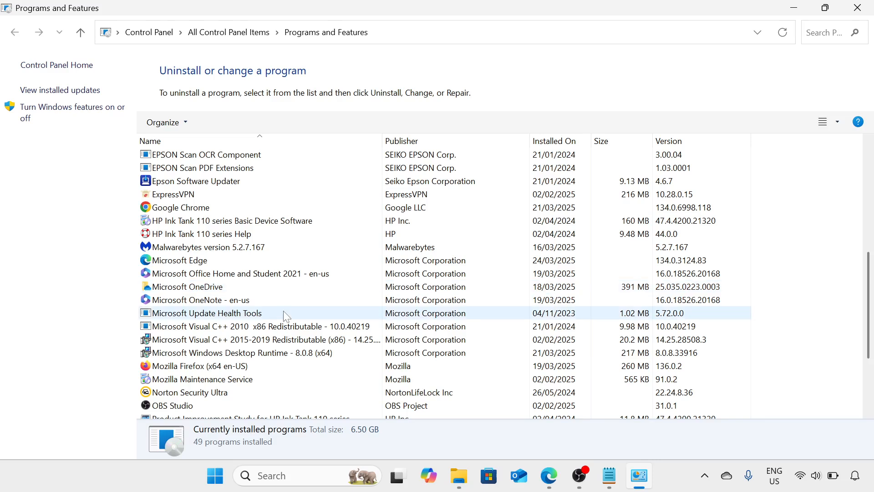
left_click(309, 278)
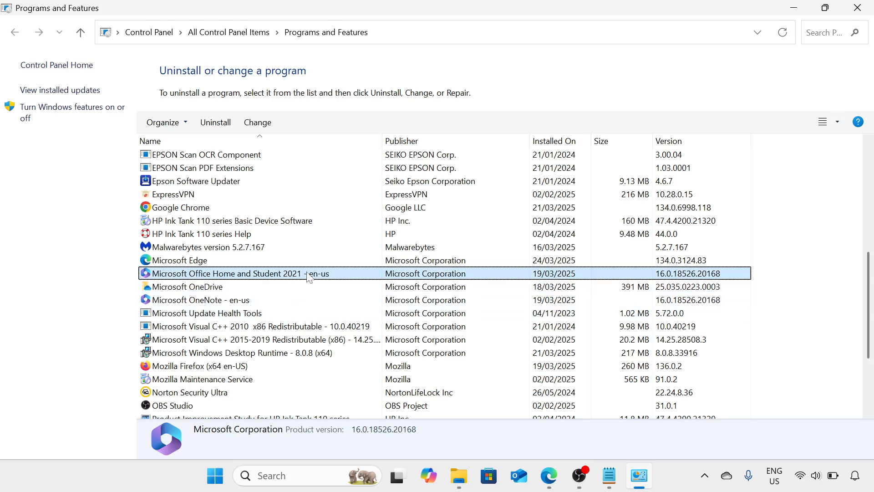
scroll(309, 278, "down", 2)
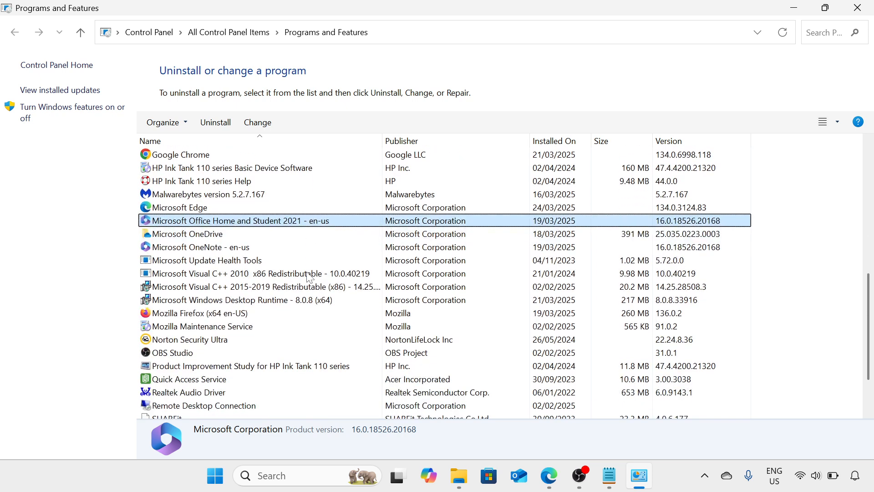
scroll(309, 277, "down", 1)
scroll(309, 278, "up", 2)
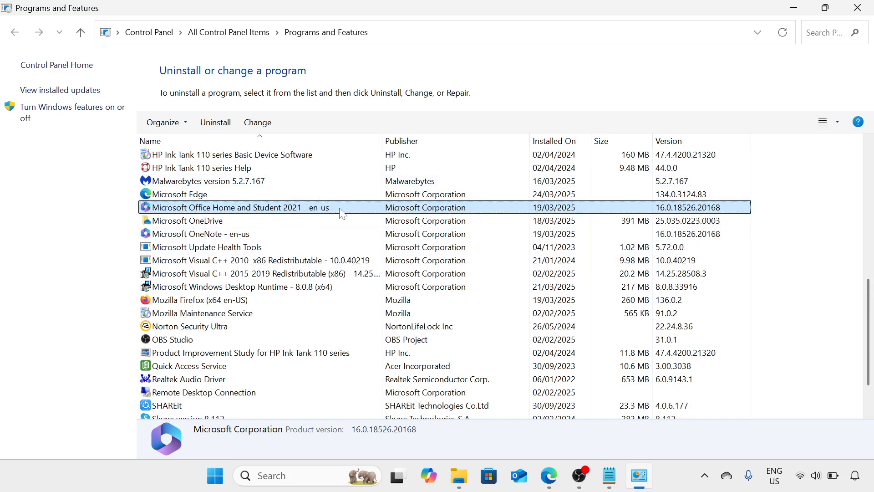
right_click(342, 213)
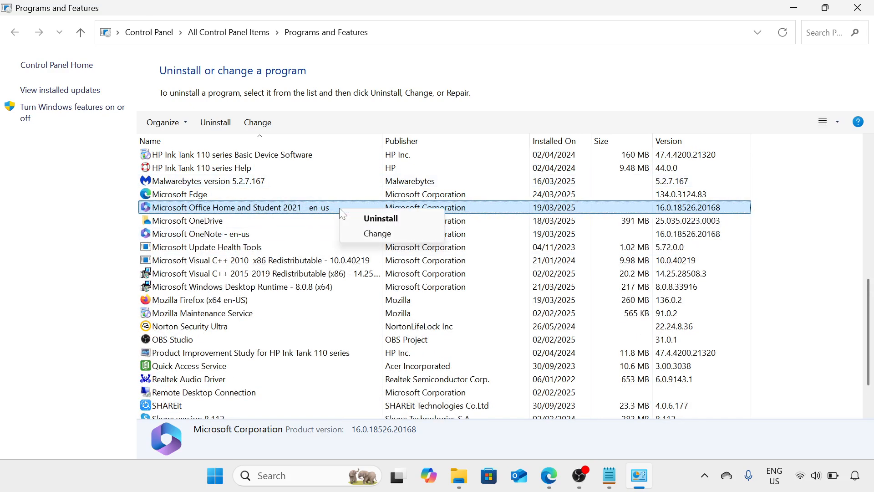
left_click(386, 234)
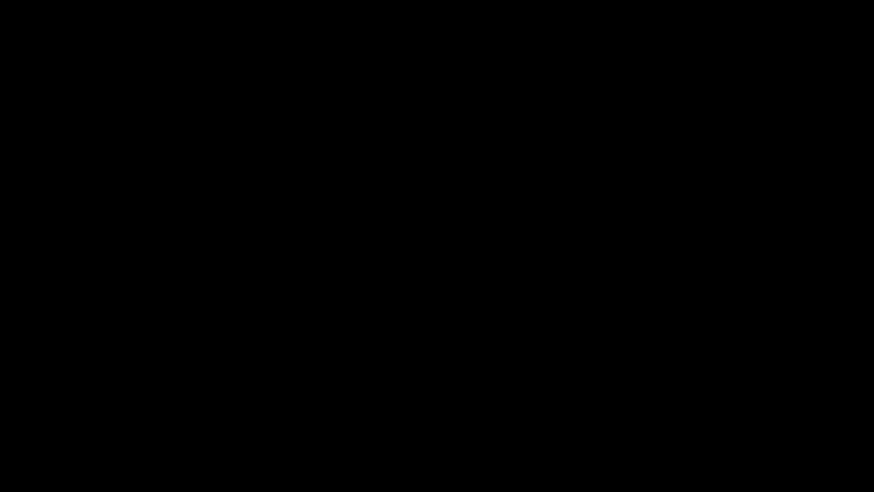
left_click(378, 341)
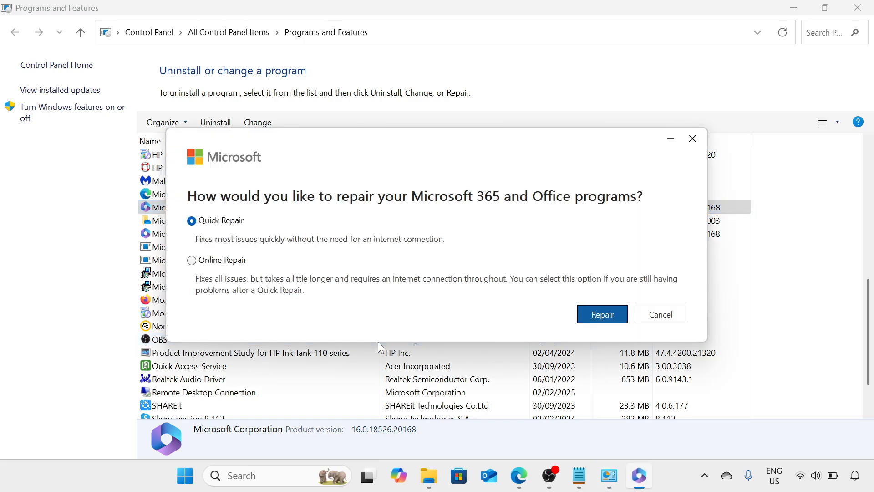